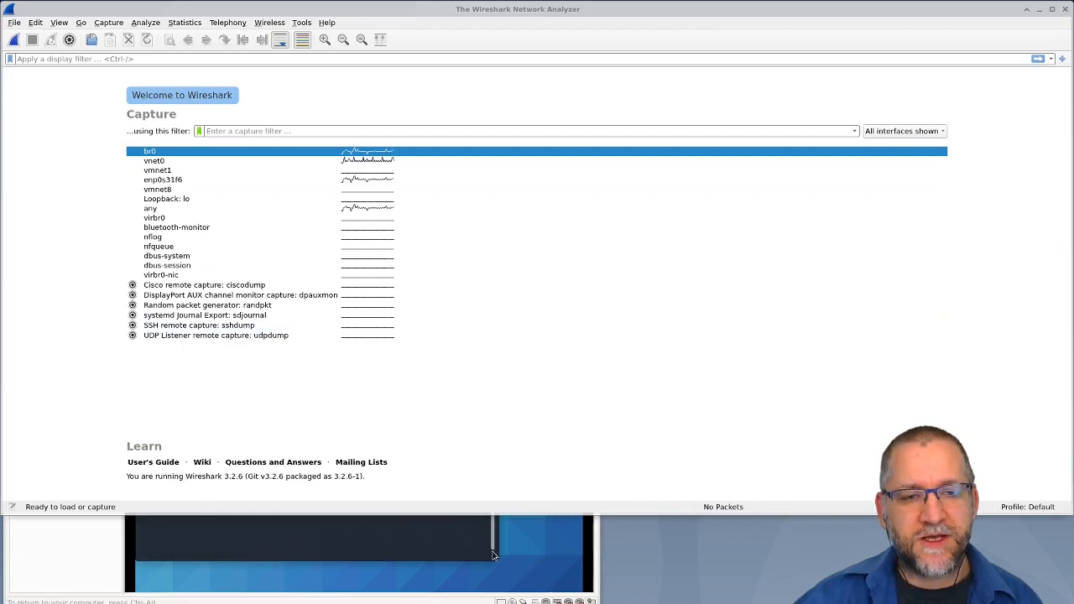
pyautogui.click(105, 581)
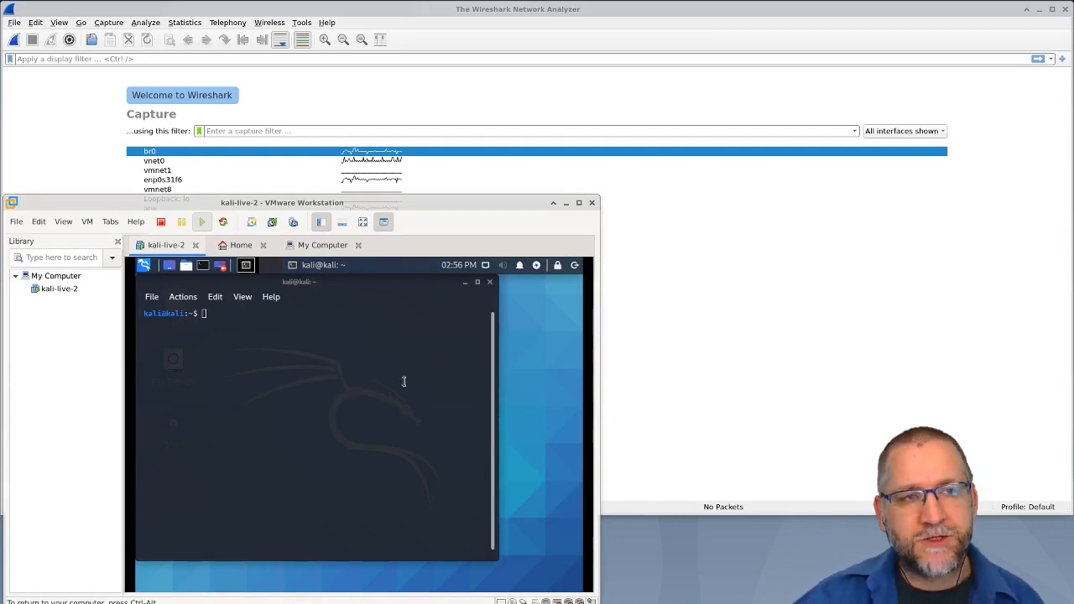
pyautogui.click(734, 11)
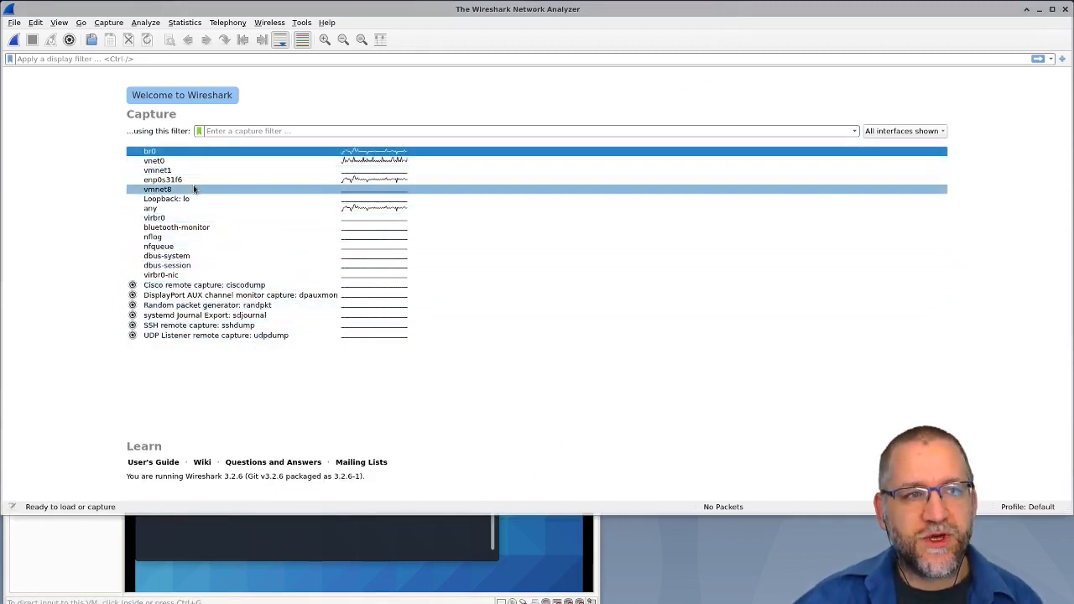
pyautogui.moveTo(193, 189)
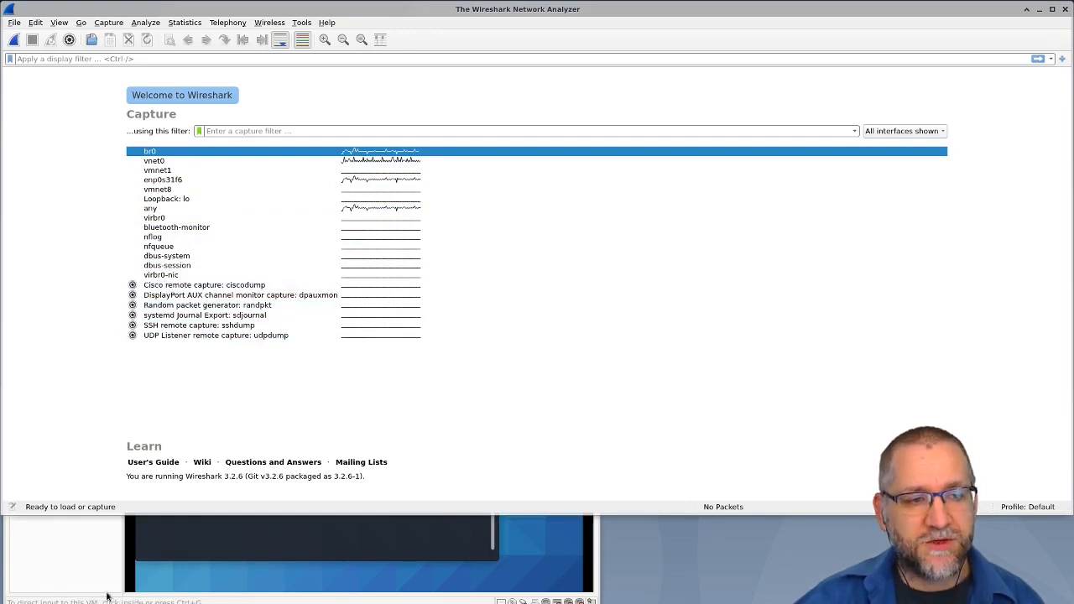
# - Check the network adapter's connection type in the kali-live-2 virtual machine settings in VMware Workstation, then close them without saving
pyautogui.click(137, 600)
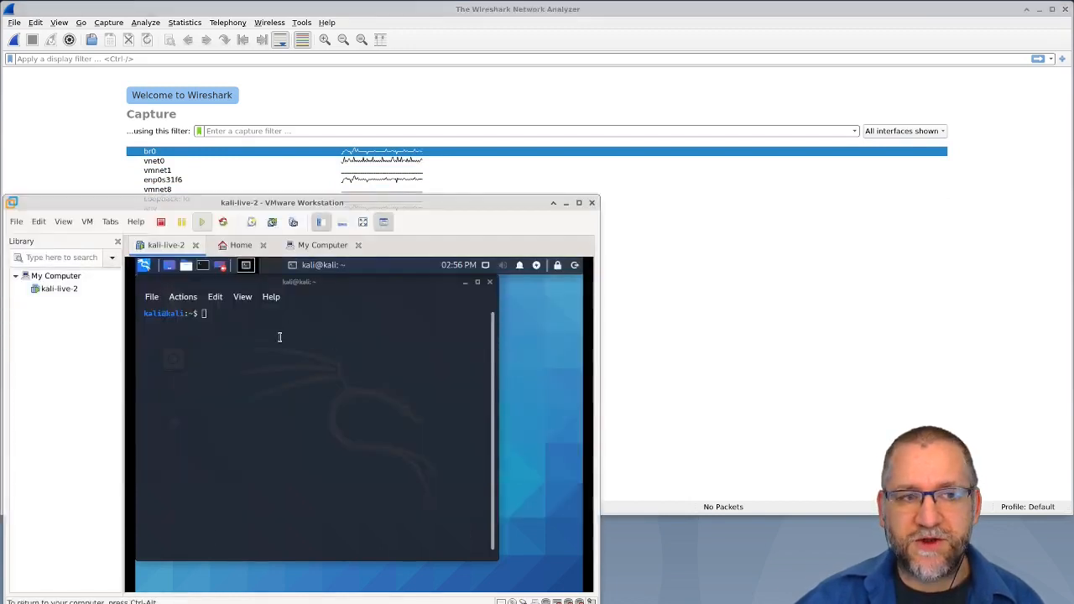
pyautogui.rightClick(180, 245)
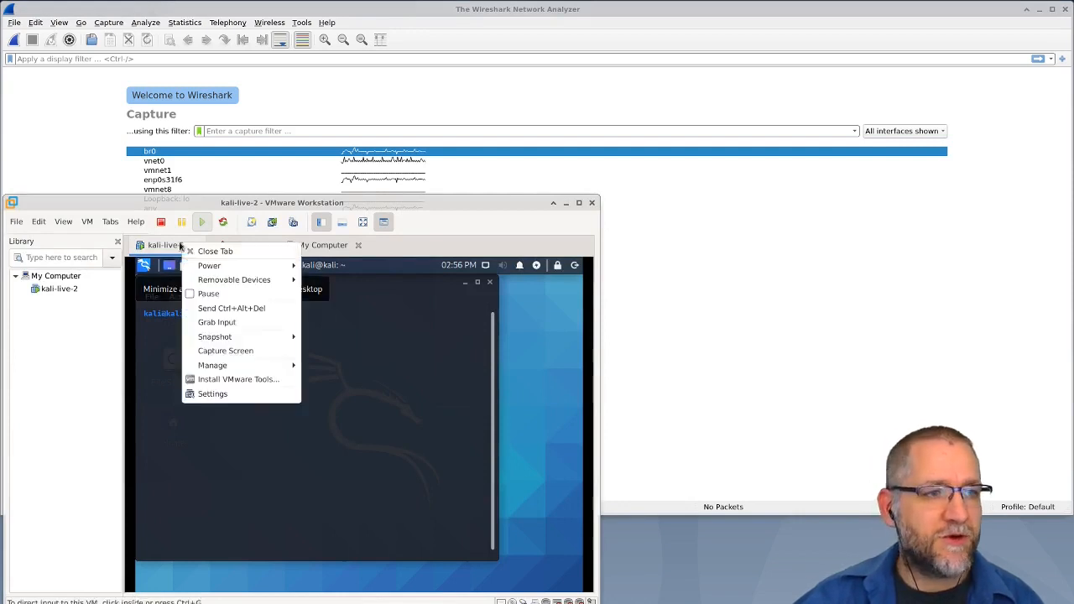
pyautogui.click(227, 394)
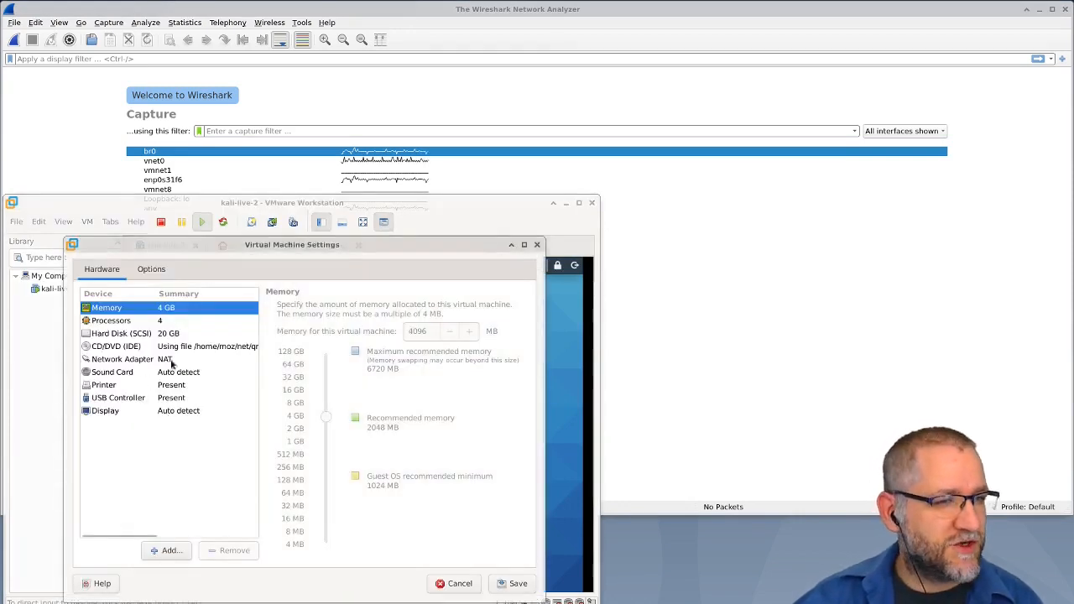
pyautogui.click(168, 359)
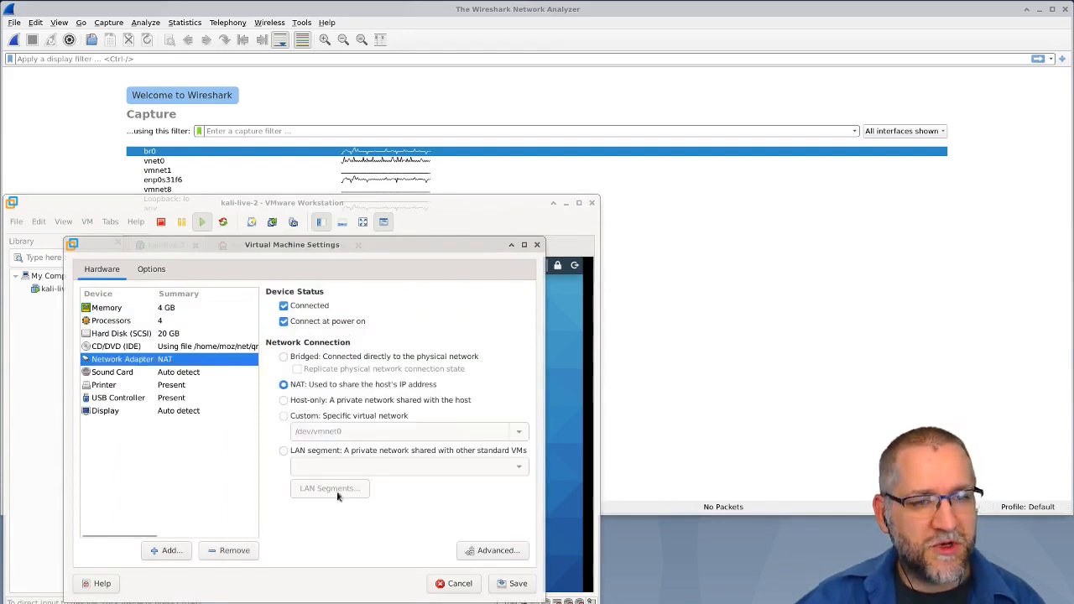
pyautogui.click(453, 584)
# - Switch to Wireshark and start a live packet capture on the vmnet8 interface
pyautogui.click(658, 456)
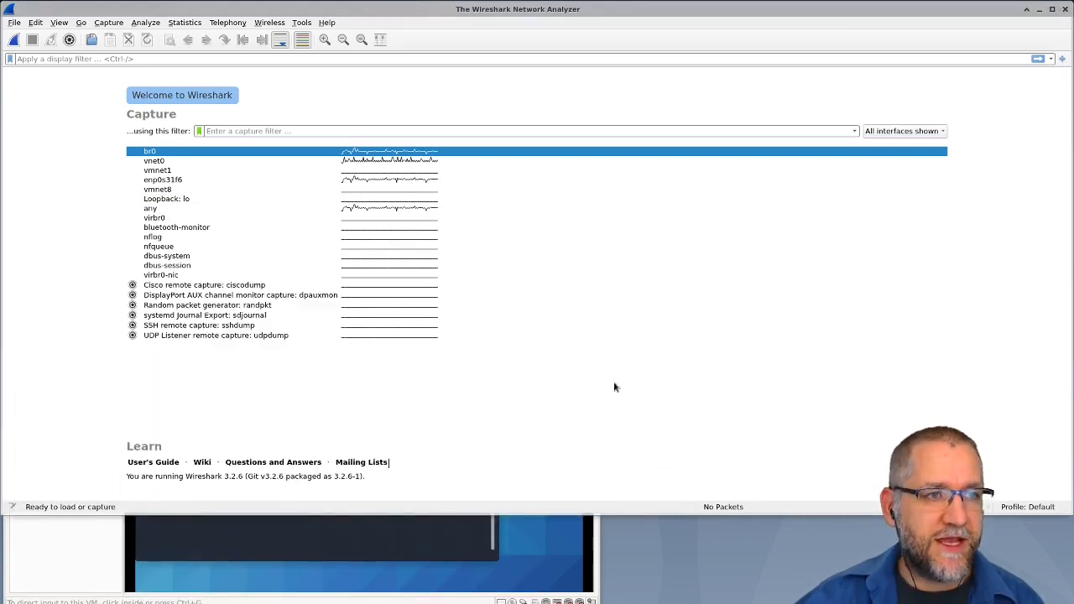
pyautogui.click(162, 192)
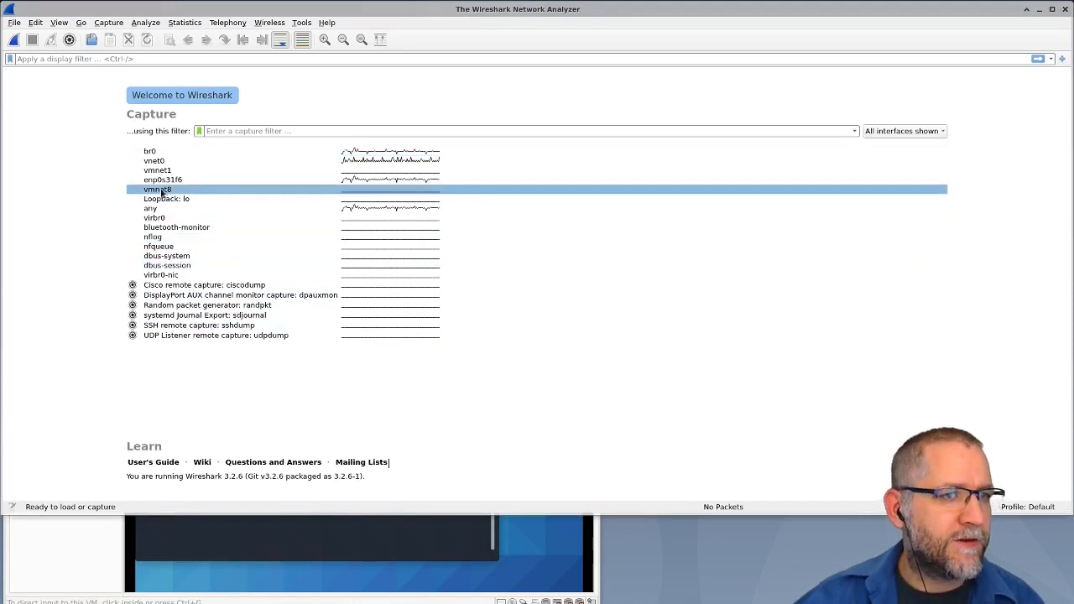
pyautogui.doubleClick(162, 191)
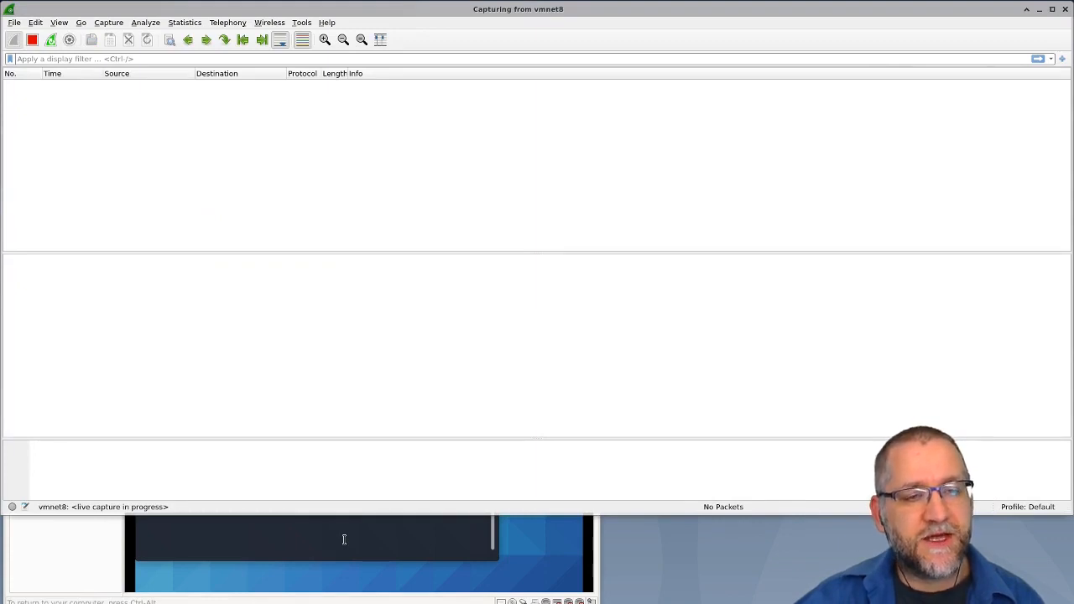
# - Start a continuous ping to 8.8.8.8 from the Kali virtual machine's terminal and view the live capture in Wireshark
pyautogui.click(363, 601)
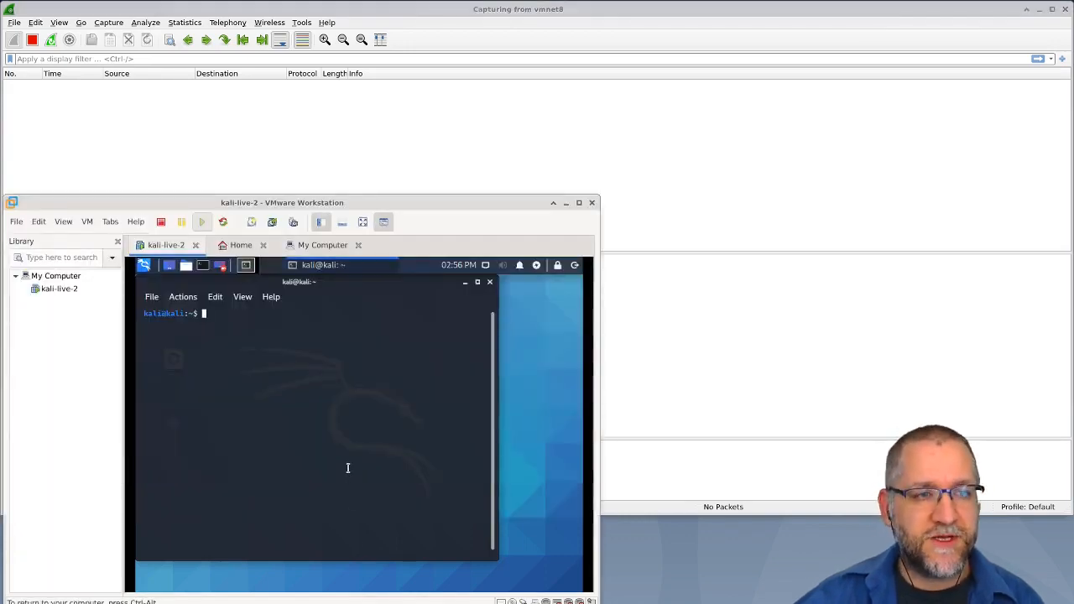
pyautogui.write('p')
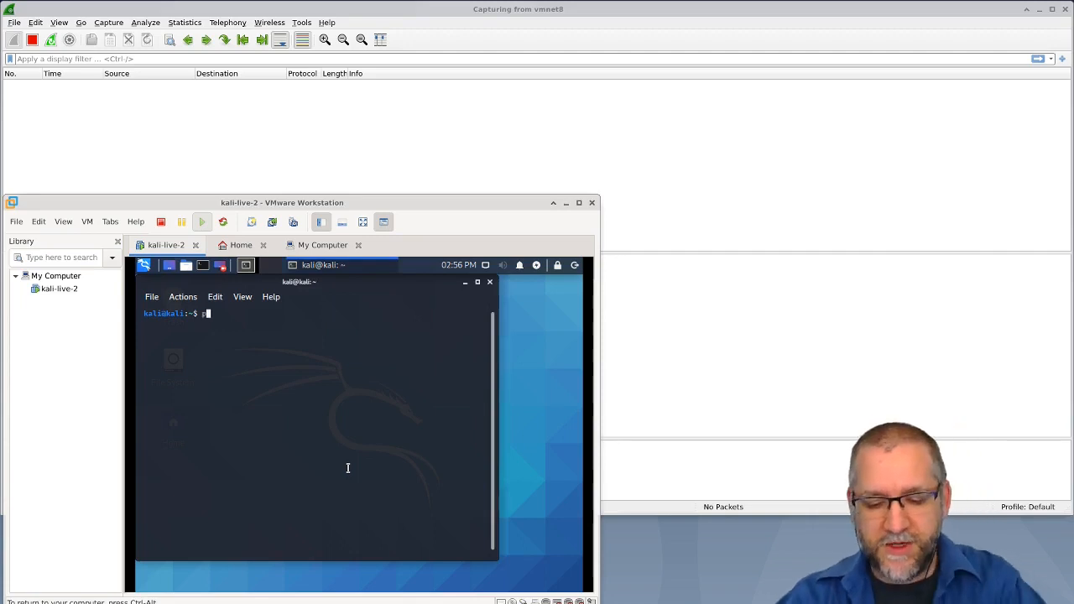
pyautogui.write('ing 8.8.')
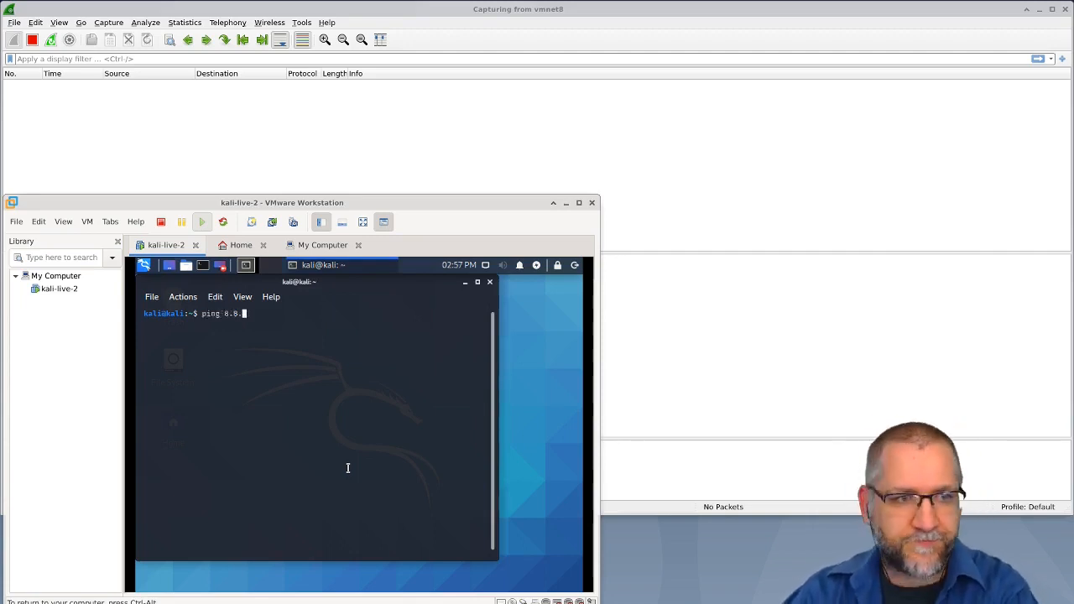
pyautogui.write('8.8.')
pyautogui.press('Return')
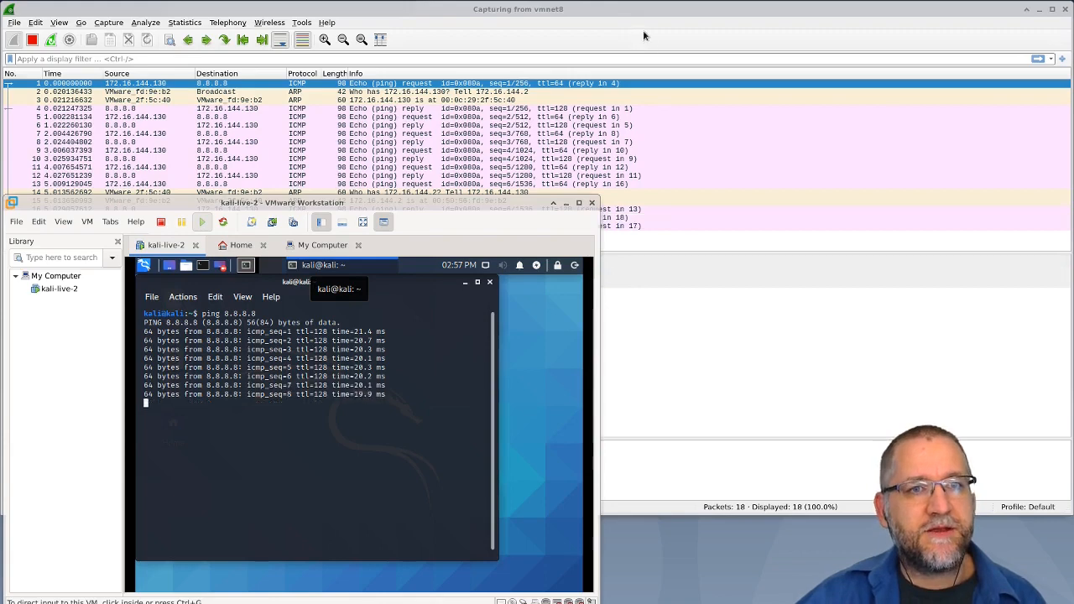
pyautogui.click(549, 135)
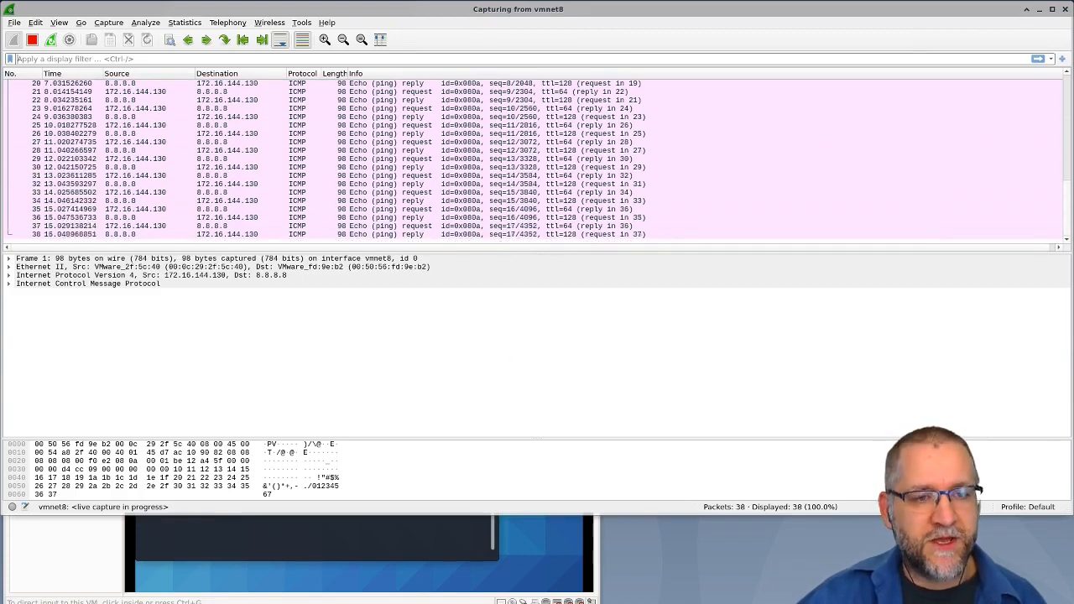
# - Return to the Kali virtual machine and launch its web browser while the ping keeps running
pyautogui.click(71, 556)
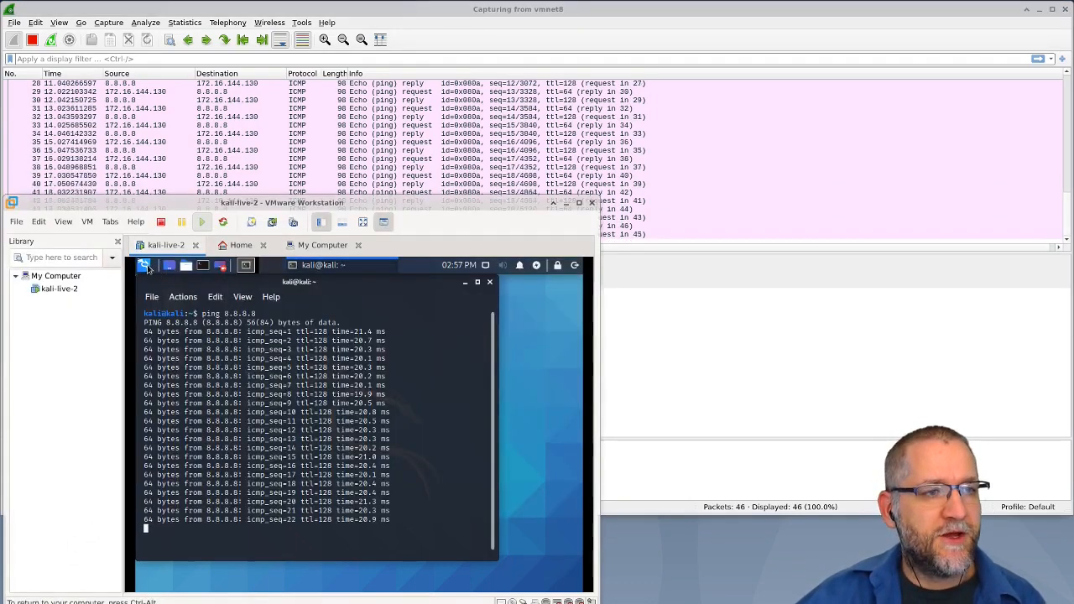
pyautogui.click(146, 266)
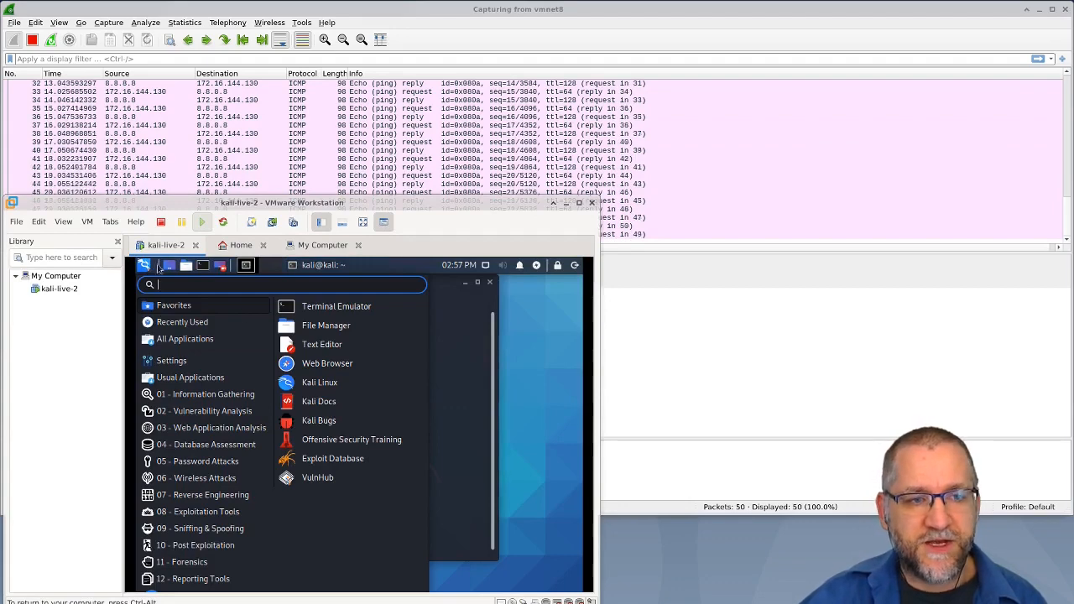
pyautogui.click(324, 363)
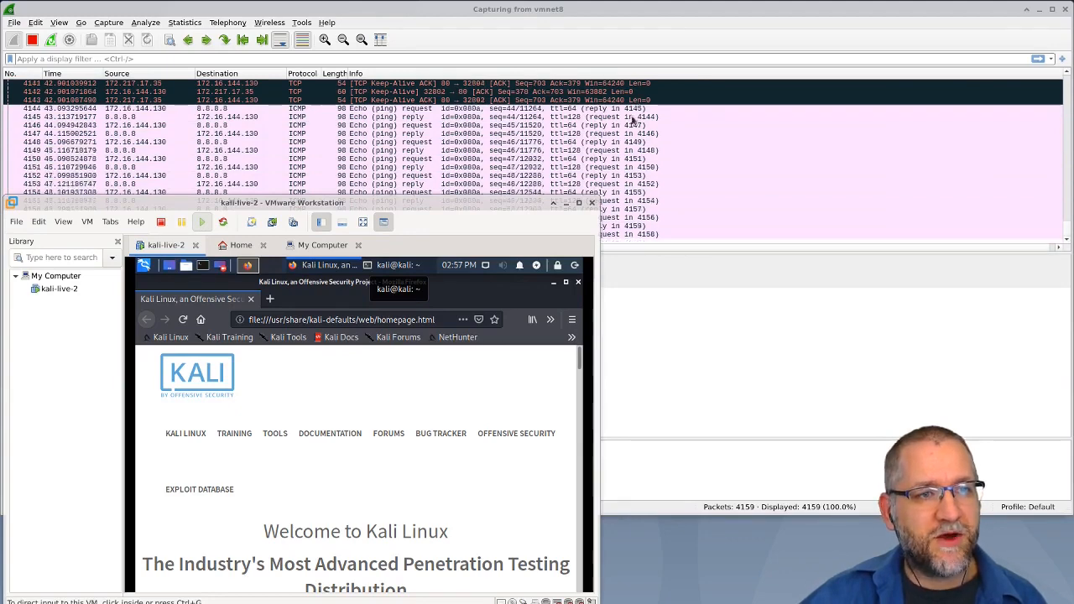
pyautogui.click(378, 357)
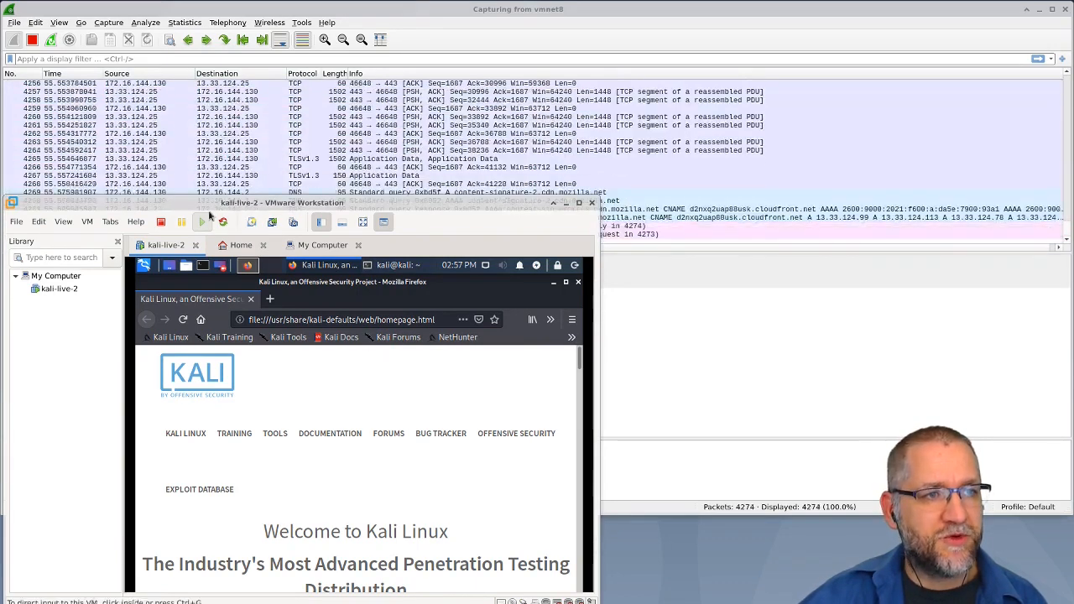
# - Load gitlab.com in the virtual machine's browser to generate web traffic
pyautogui.click(377, 319)
pyautogui.write('gi')
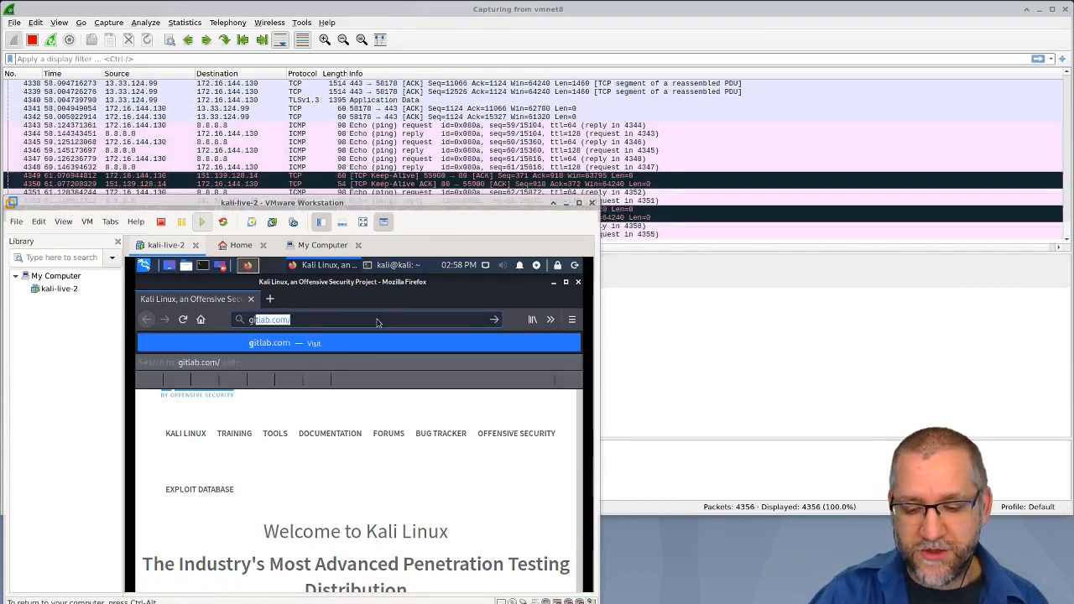
pyautogui.write('tlab.')
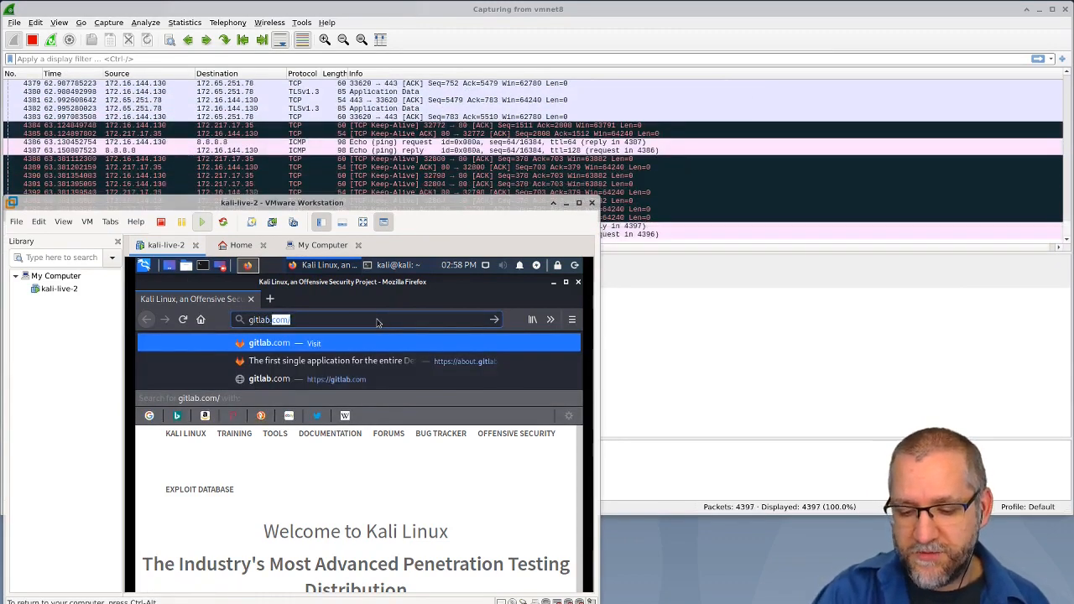
pyautogui.write('com')
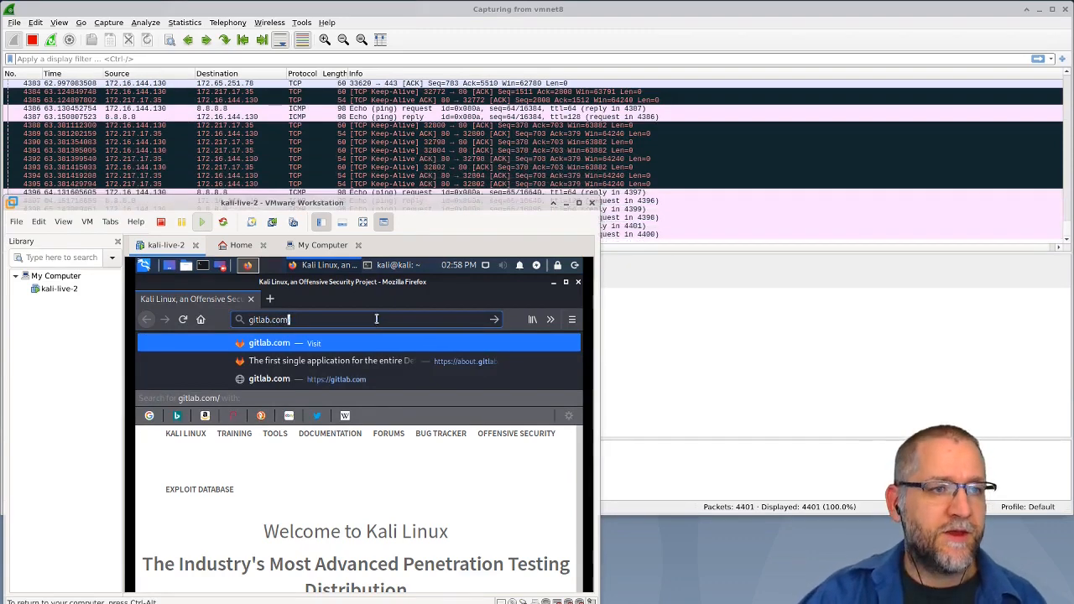
pyautogui.press('Return')
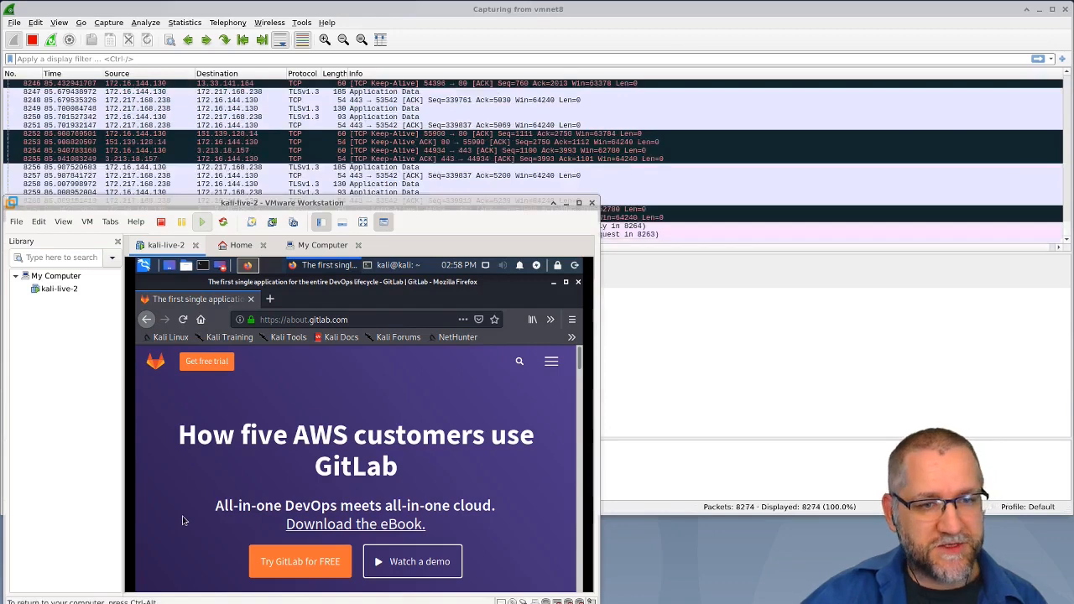
# - Stop the vmnet8 capture in Wireshark and interrupt the running ping in the Kali terminal
pyautogui.click(391, 265)
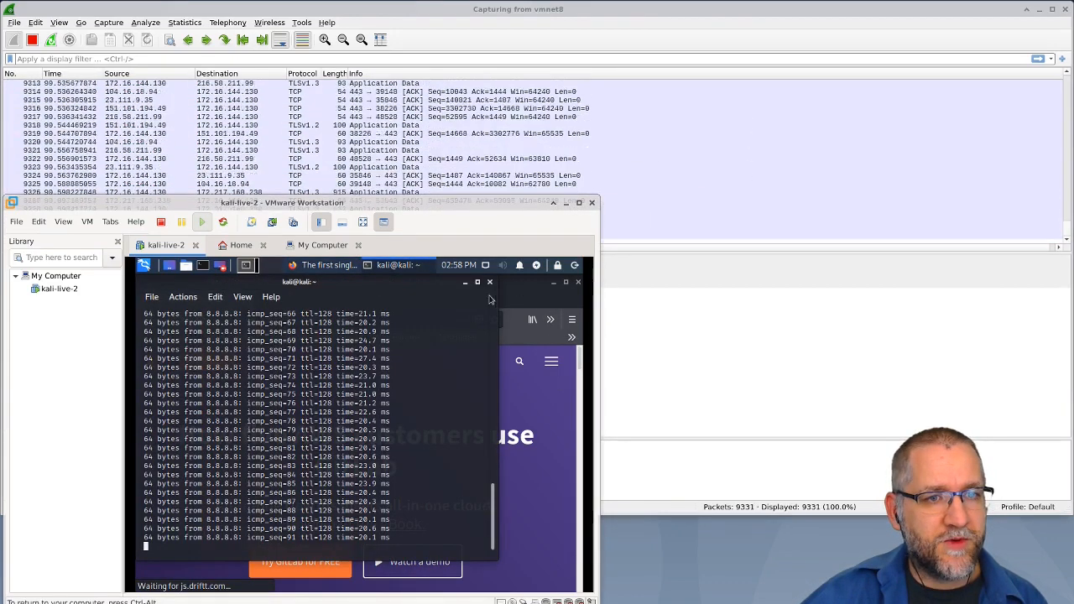
pyautogui.click(33, 40)
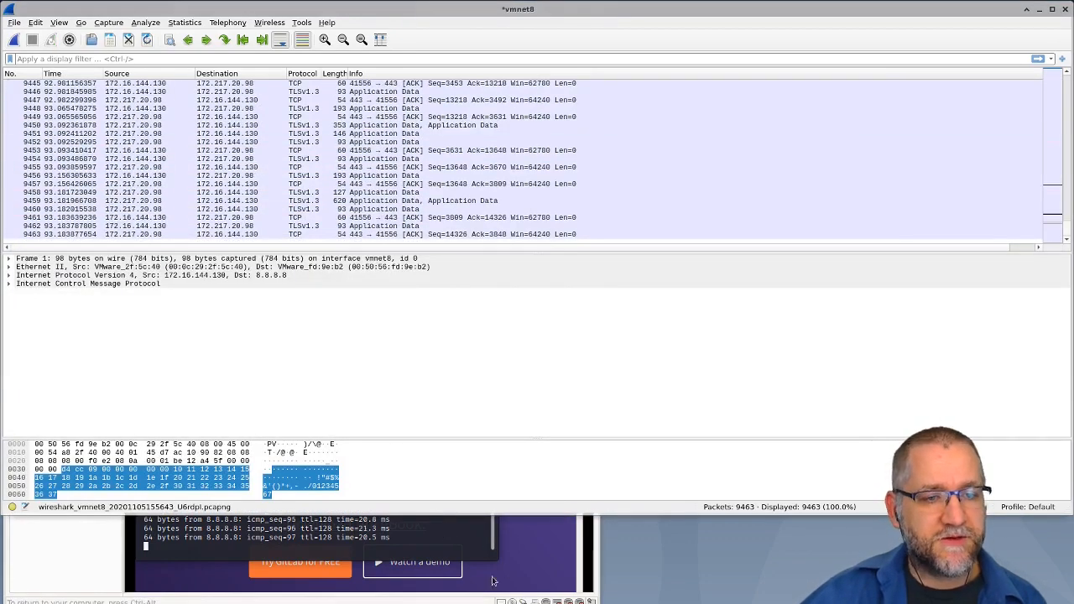
pyautogui.click(413, 573)
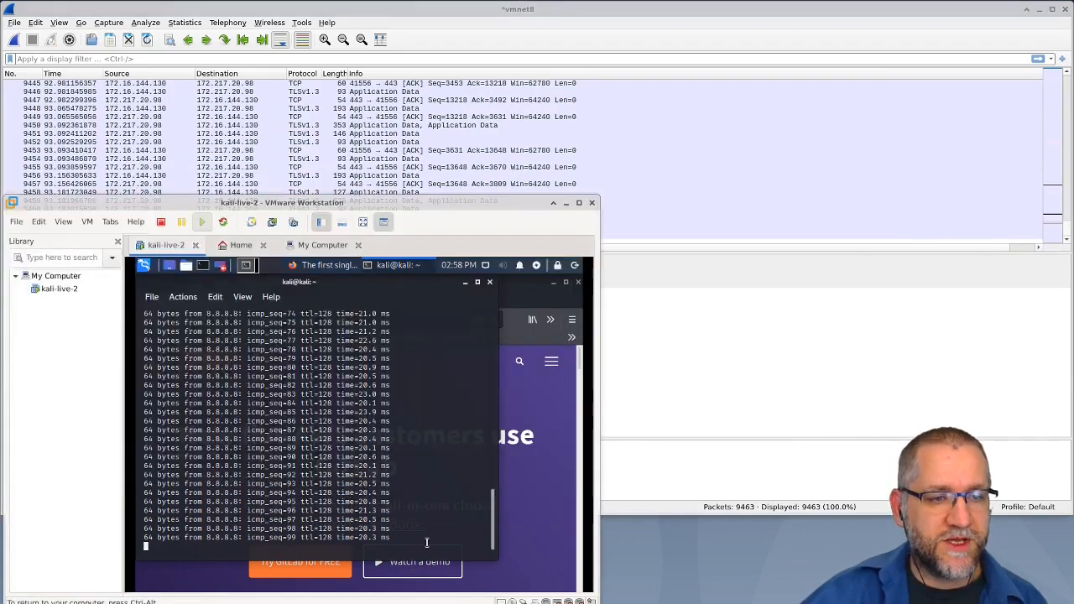
pyautogui.hotkey('ctrl', 'c')
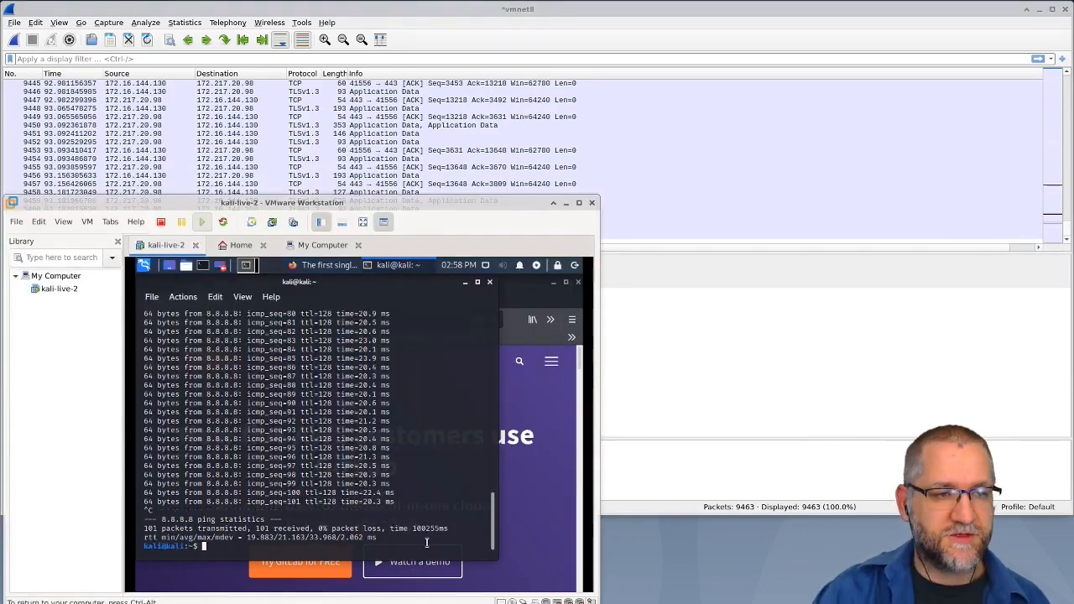
# - Apply the display filter icmp to the captured vmnet8 packets in Wireshark
pyautogui.click(569, 8)
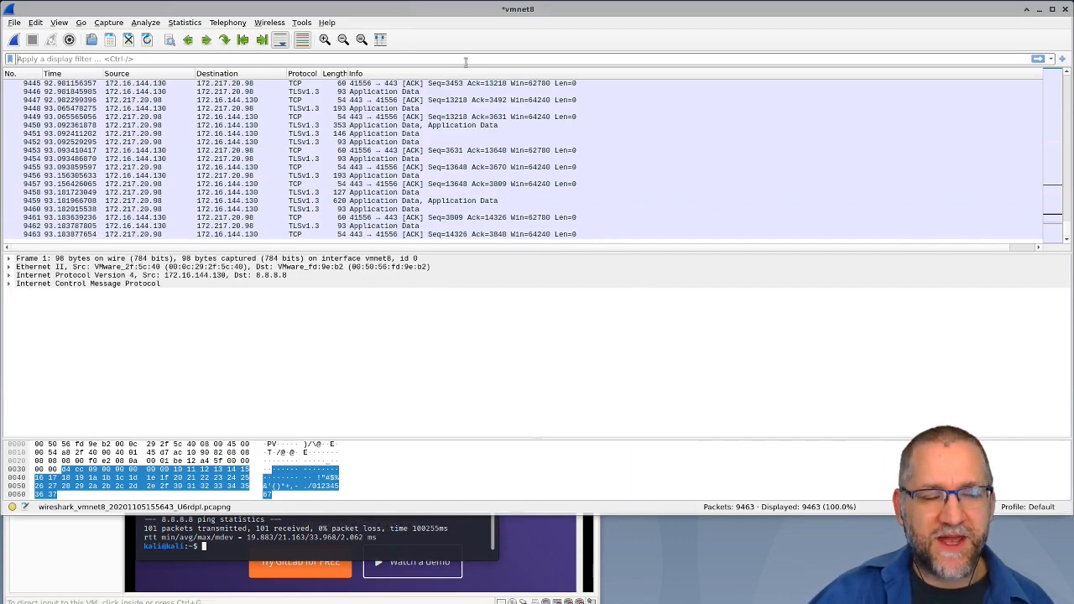
pyautogui.click(466, 62)
pyautogui.write('icmp')
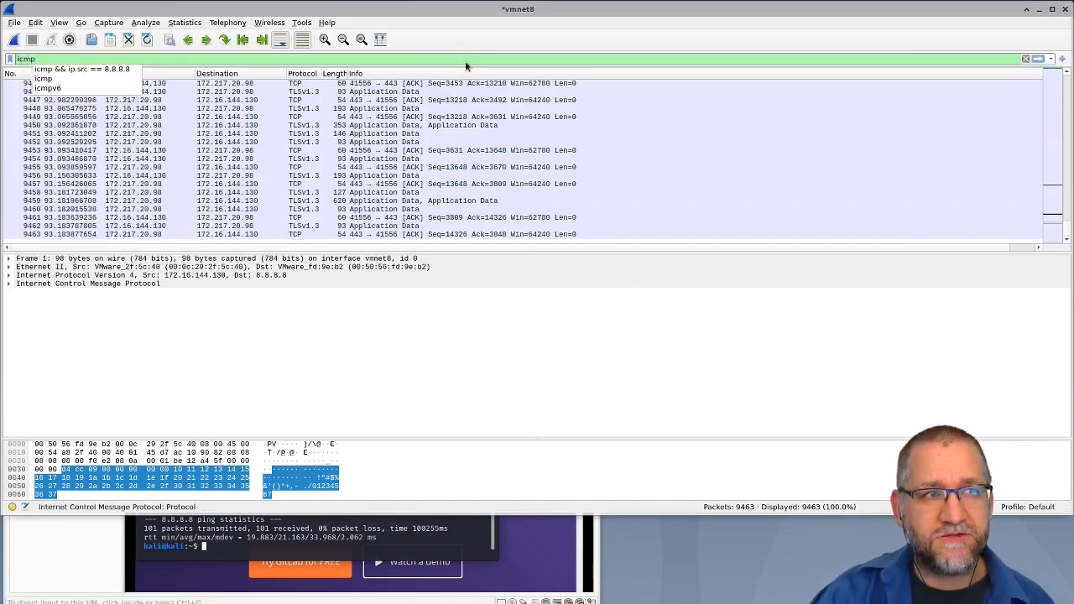
pyautogui.press('Return')
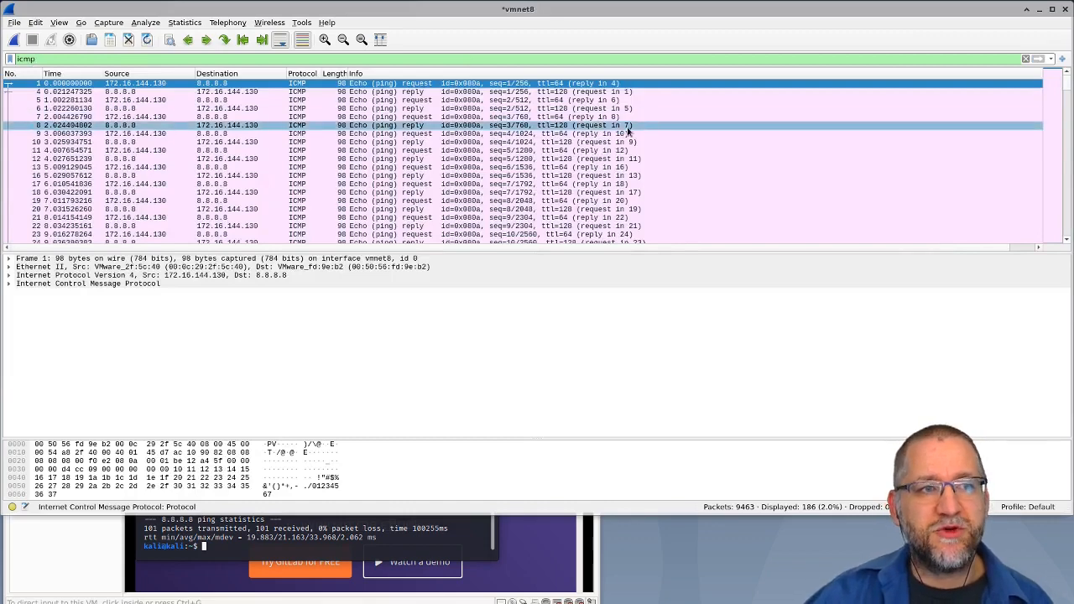
# - Examine the filtered ICMP echo requests and replies from first to last, selecting the final echo reply in the list
pyautogui.scroll(-15, 628, 140)
pyautogui.scroll(-14, 628, 141)
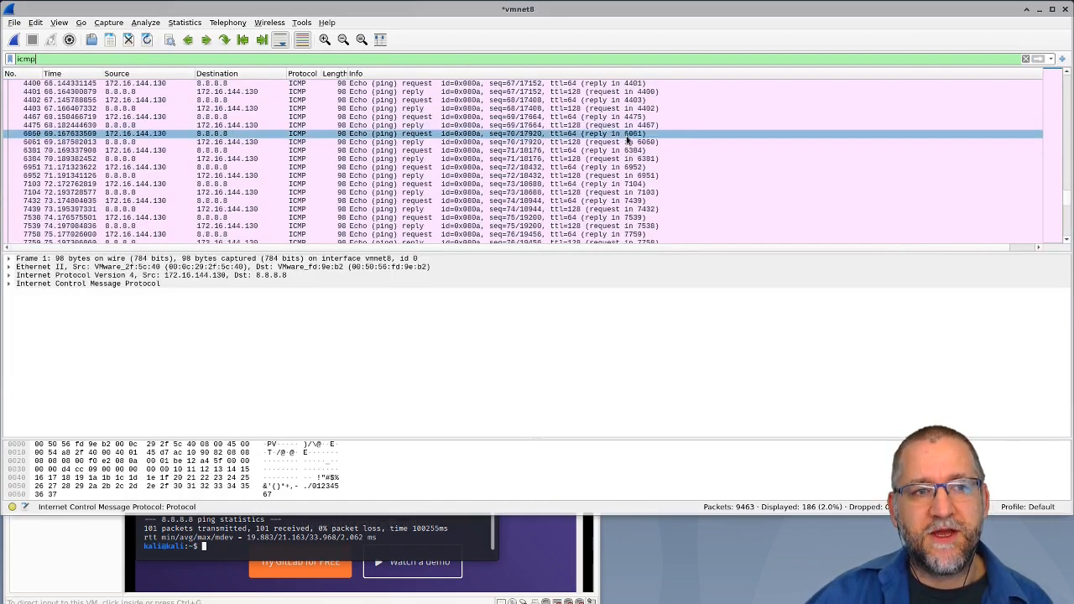
pyautogui.click(378, 169)
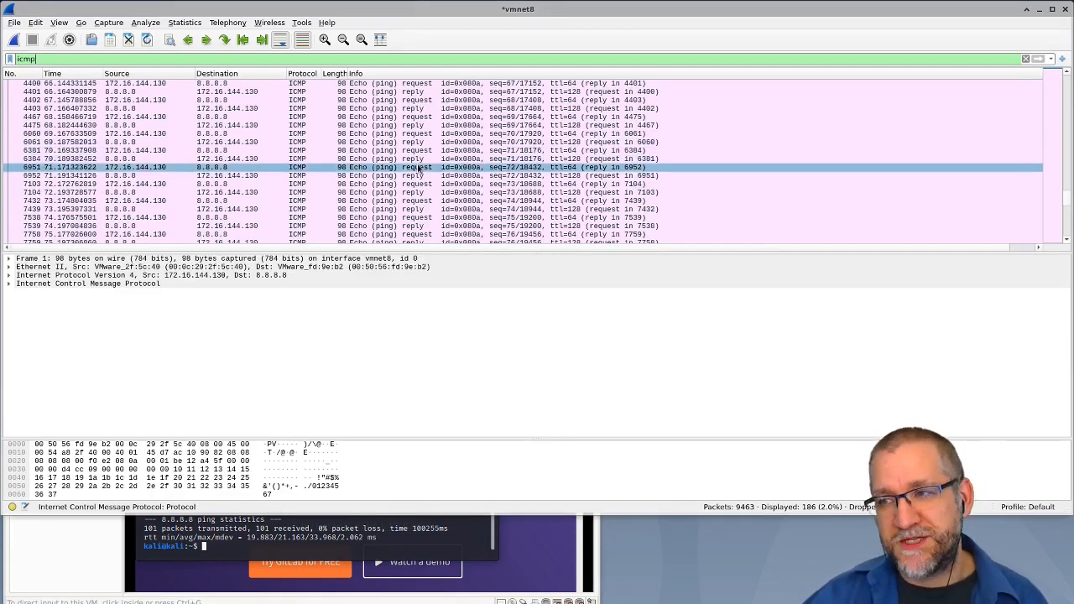
pyautogui.scroll(20, 418, 170)
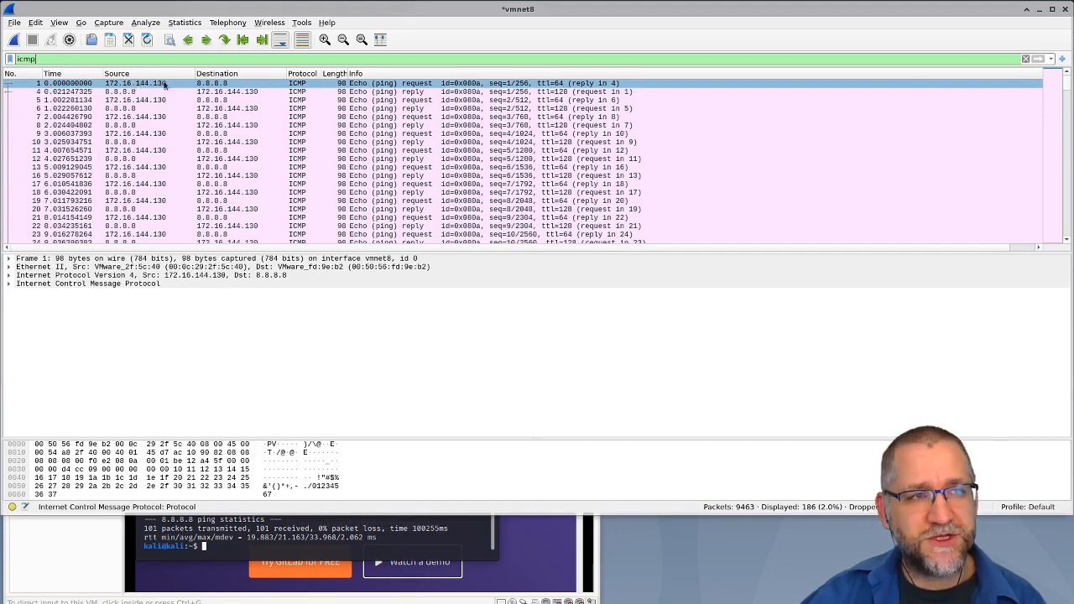
pyautogui.scroll(-20, 361, 113)
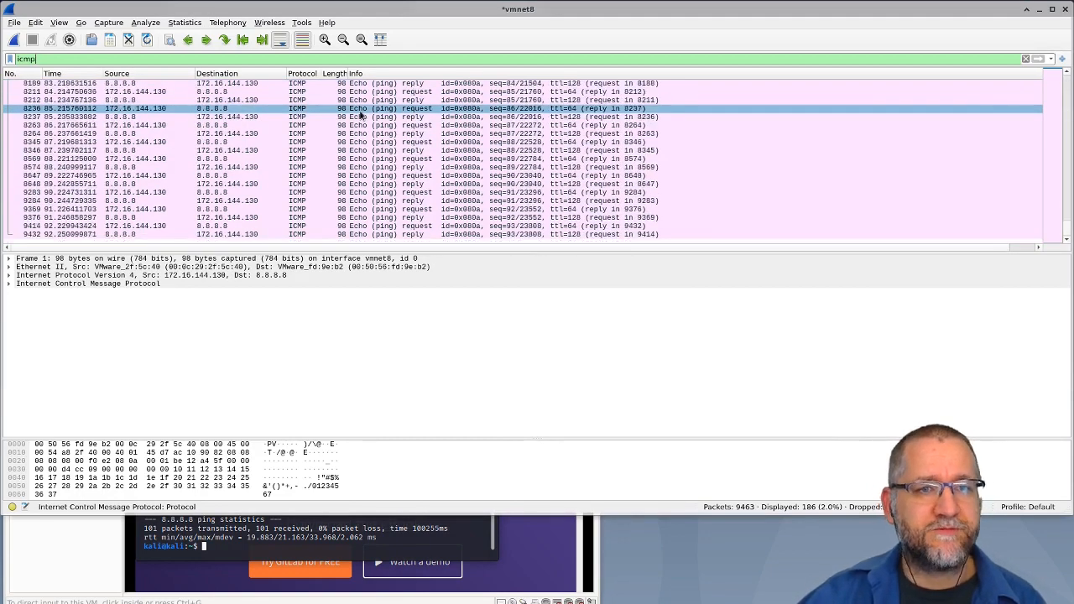
pyautogui.click(512, 235)
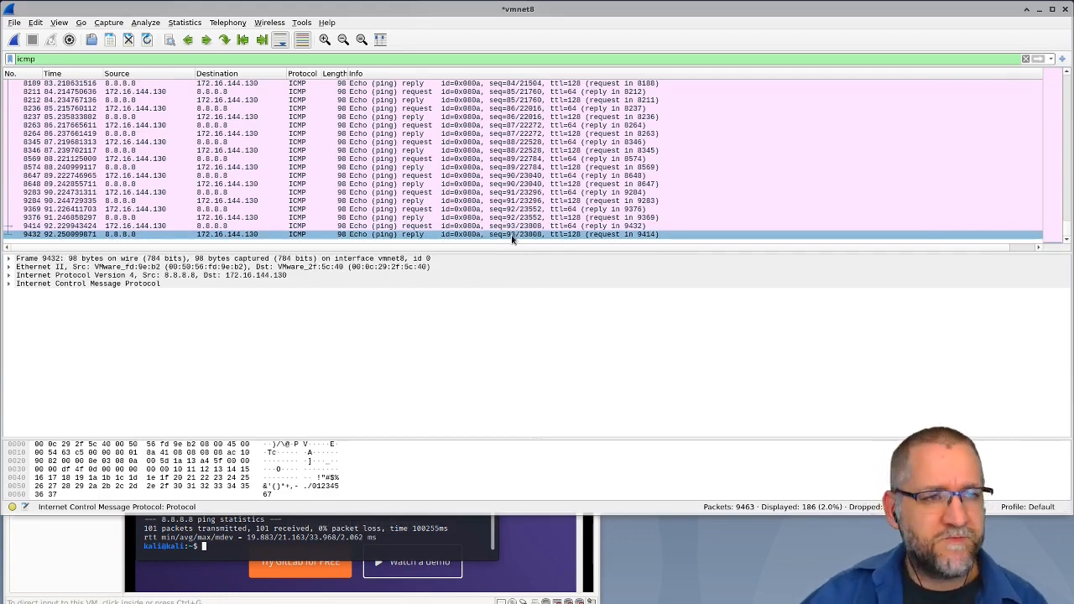
# - Clear the icmp display filter and look back through the unfiltered vmnet8 packets
pyautogui.scroll(20, 512, 240)
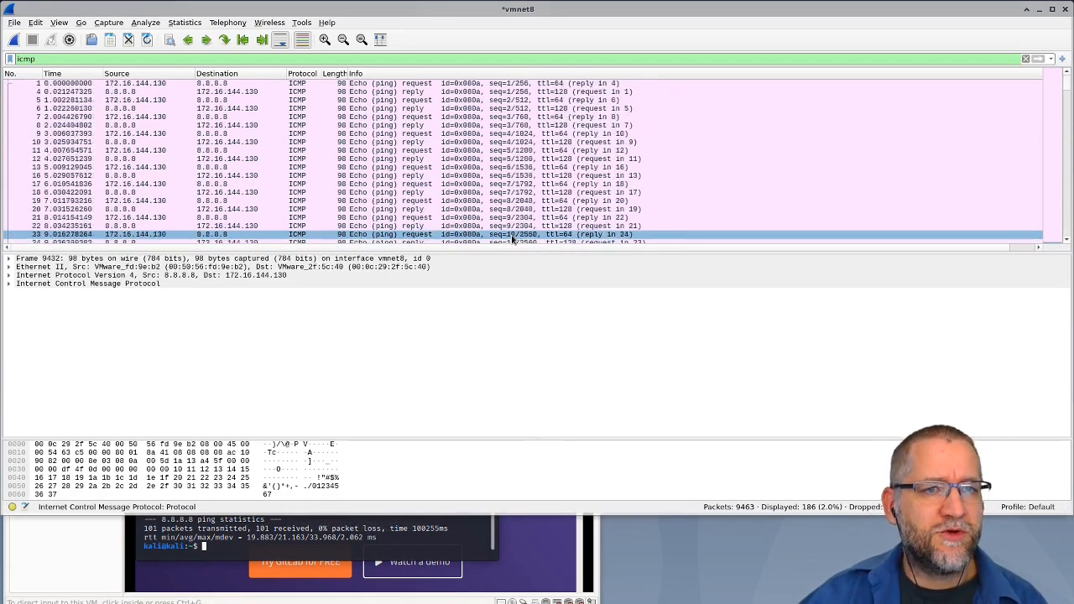
pyautogui.click(111, 59)
pyautogui.hotkey('ctrl', 'a')
pyautogui.press('BackSpace')
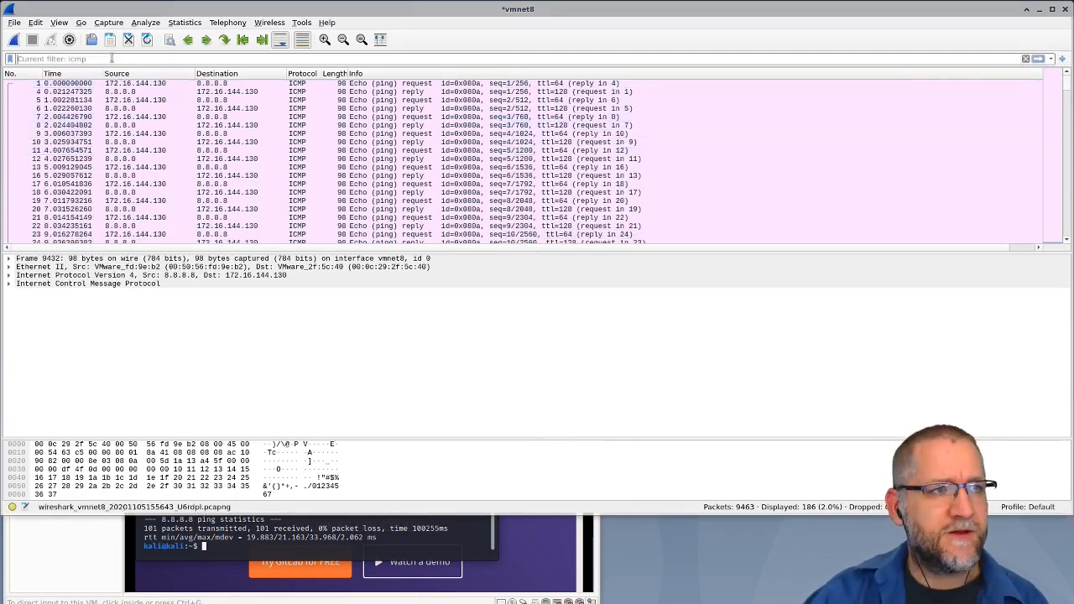
pyautogui.press('Return')
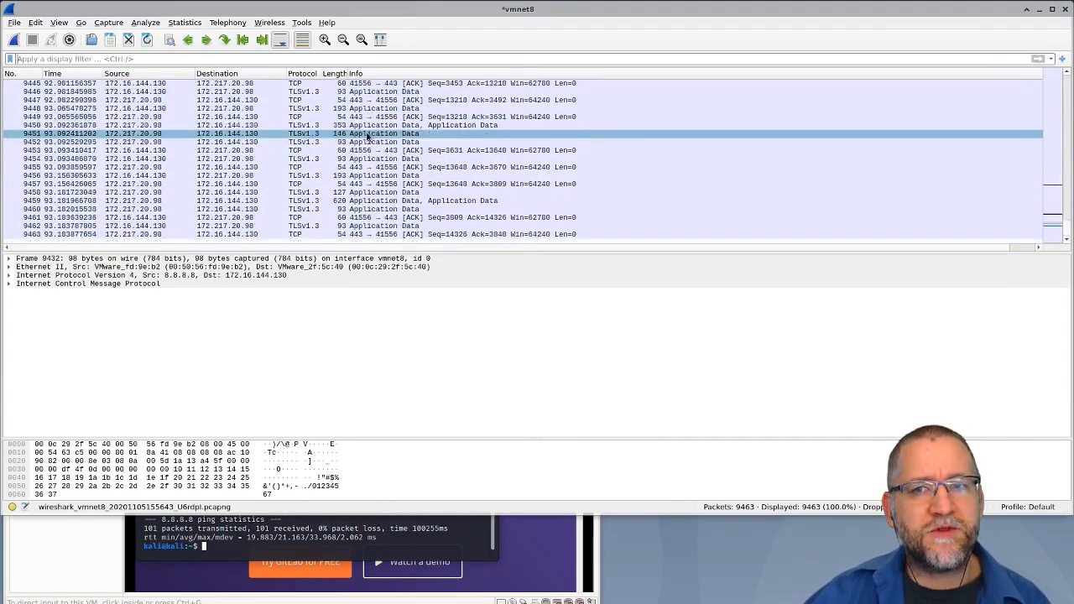
pyautogui.scroll(20, 367, 136)
pyautogui.scroll(20, 367, 136)
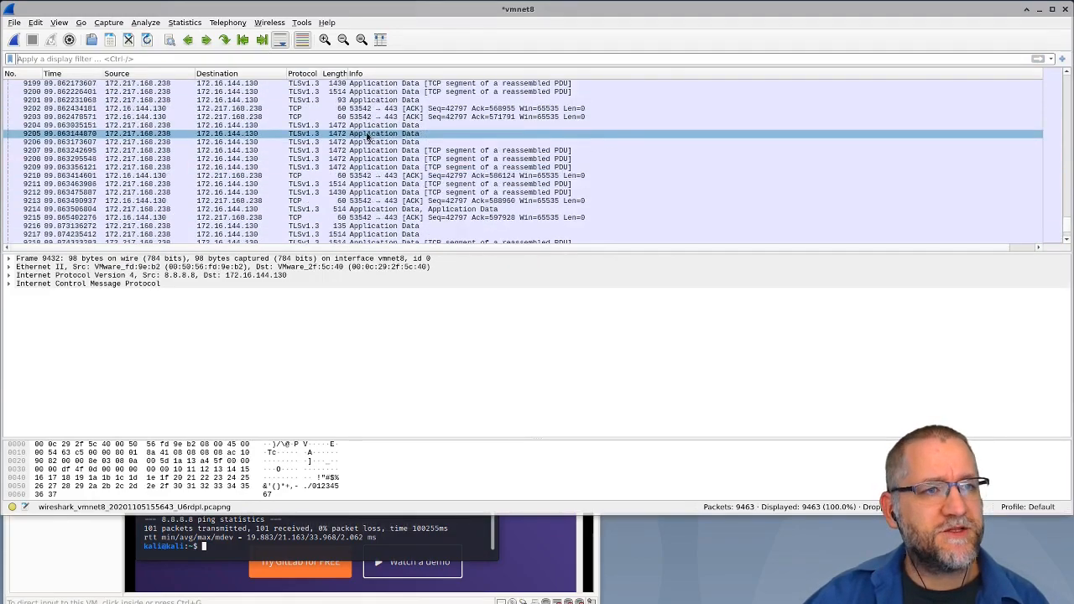
pyautogui.scroll(20, 366, 136)
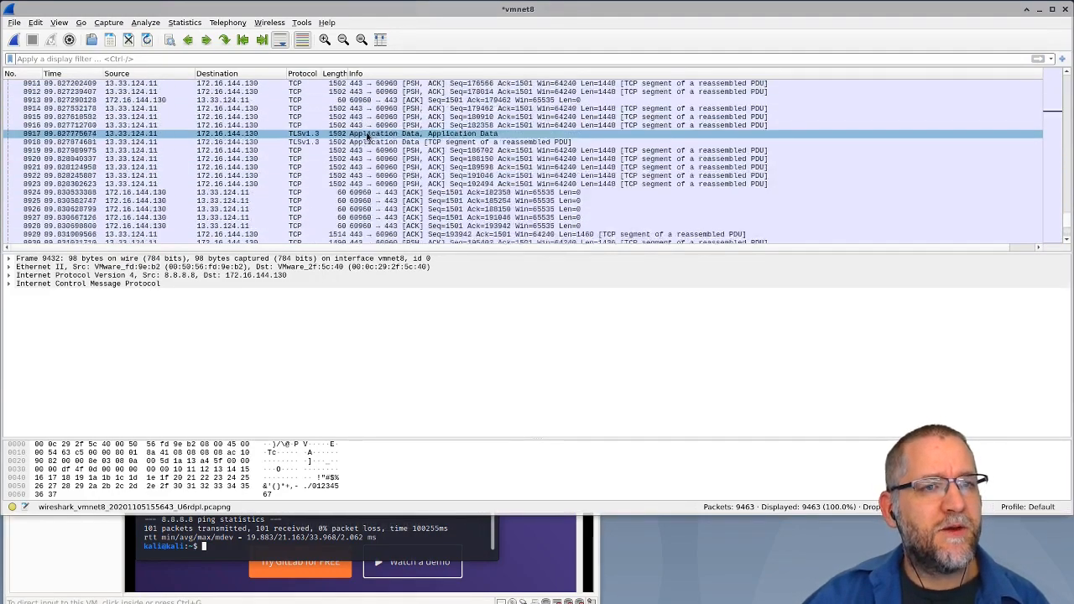
# - Apply the display filter ip.addr == 8.8.8.8 to the capture and review the matching packets
pyautogui.click(189, 58)
pyautogui.write('ip.addr')
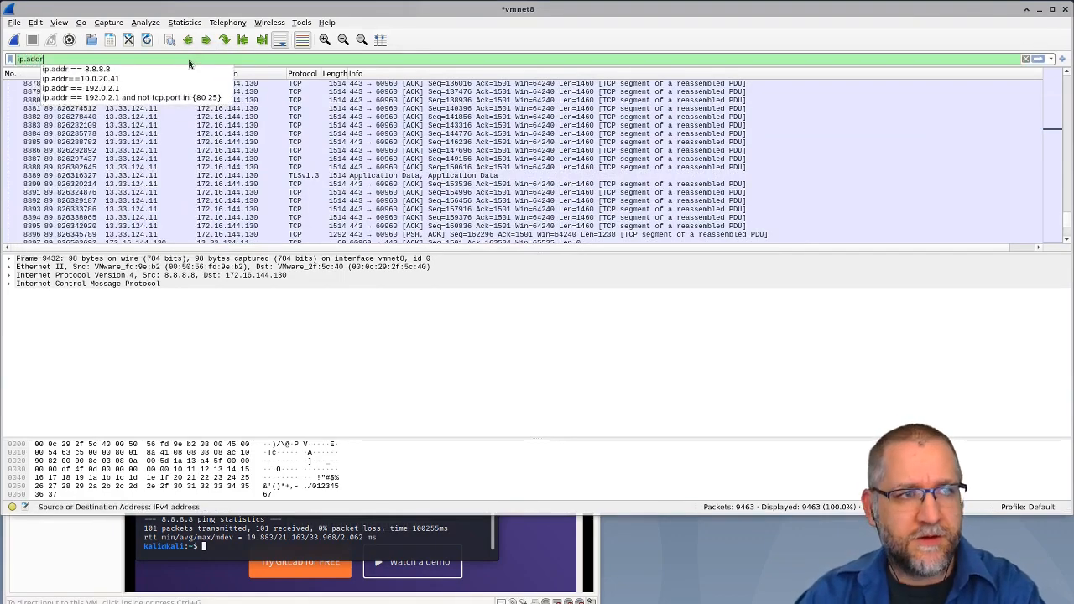
pyautogui.press('Down')
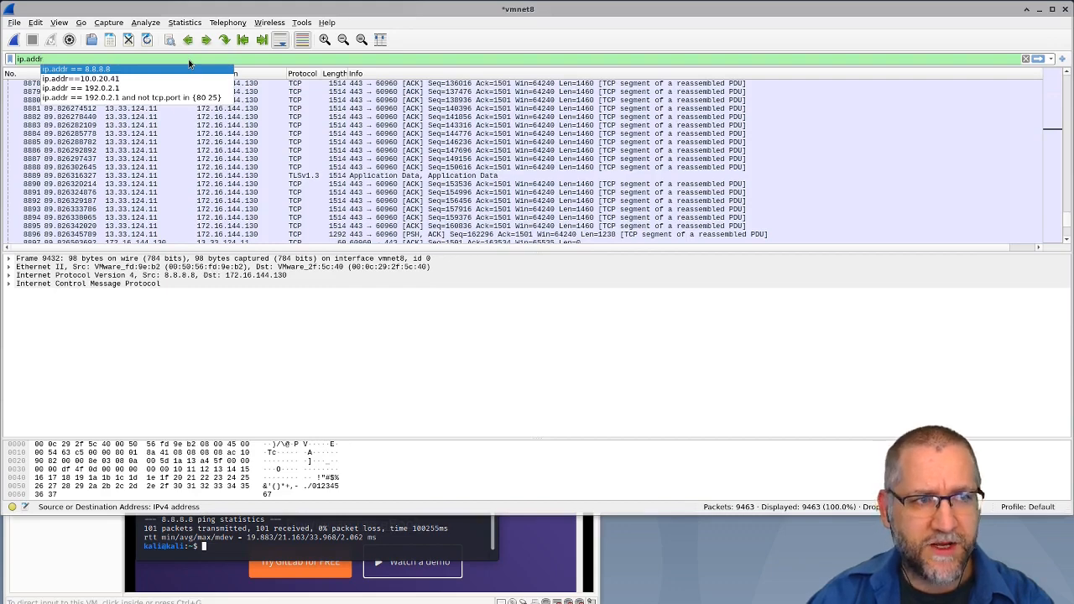
pyautogui.press('Return')
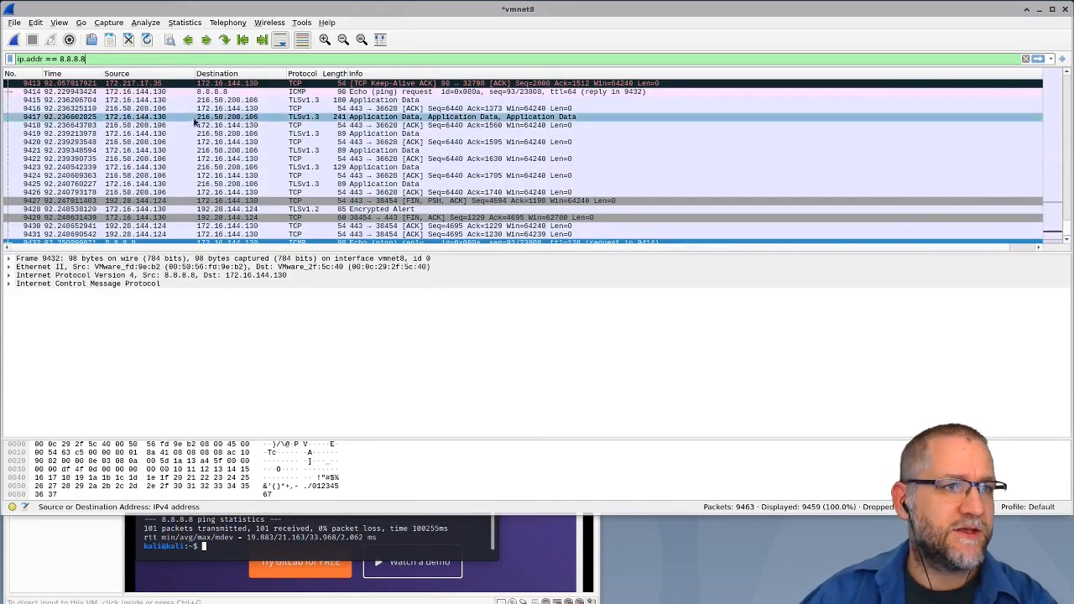
pyautogui.press('Return')
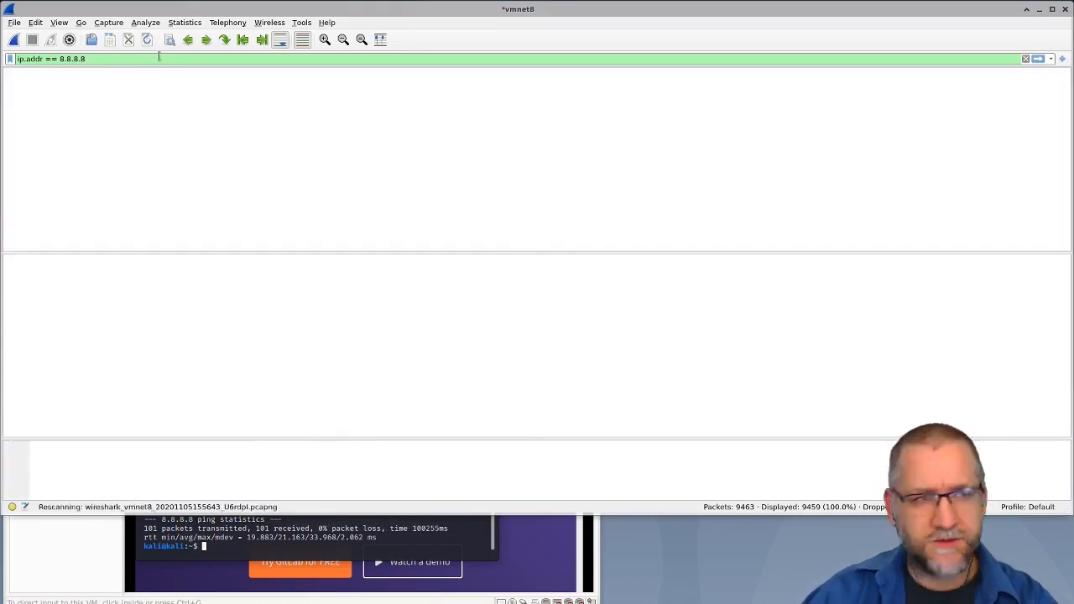
pyautogui.click(280, 160)
pyautogui.scroll(-20, 279, 160)
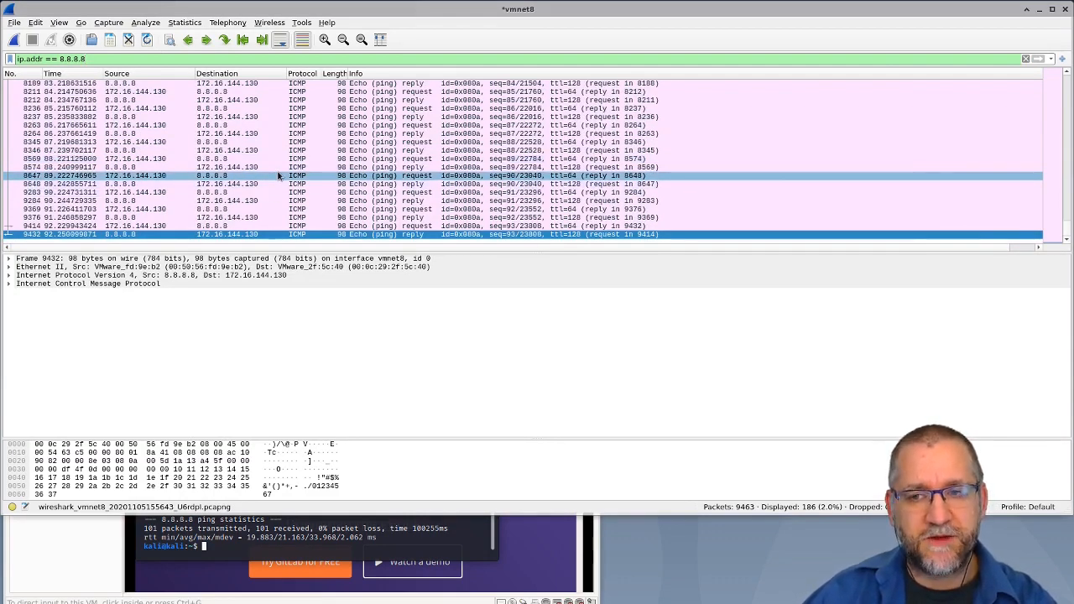
pyautogui.scroll(20, 278, 175)
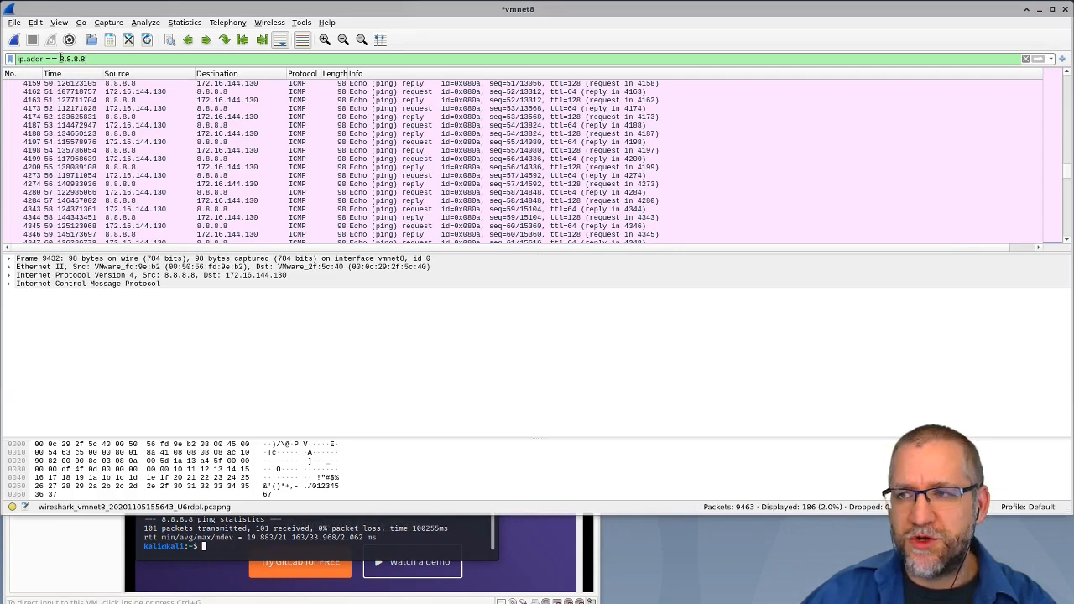
# - Change the display filter to ip.src == 8.8.8.8 and apply it to the capture
pyautogui.doubleClick(35, 59)
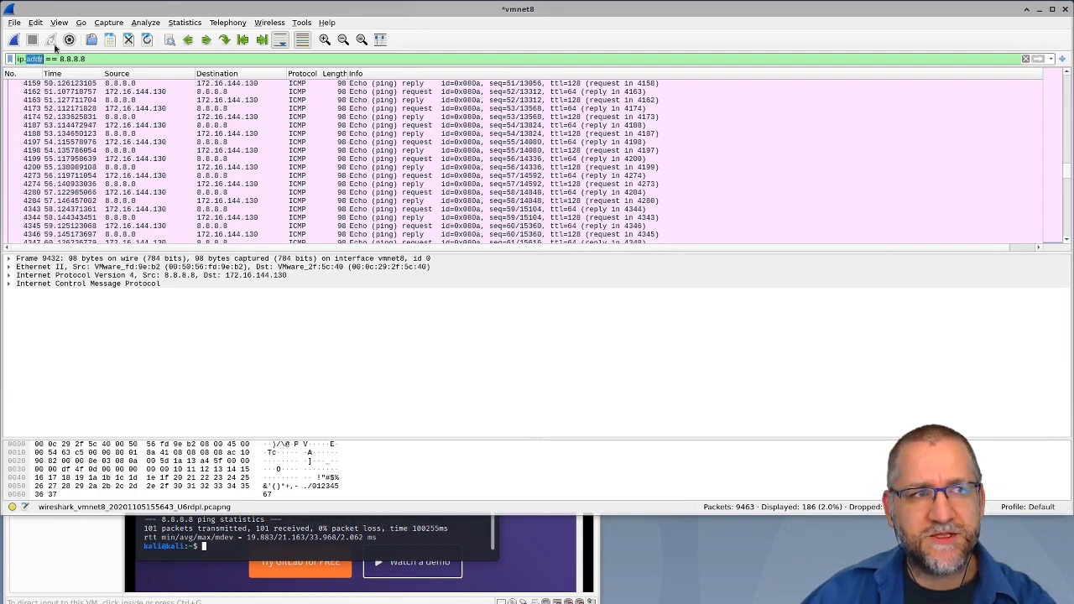
pyautogui.write('src')
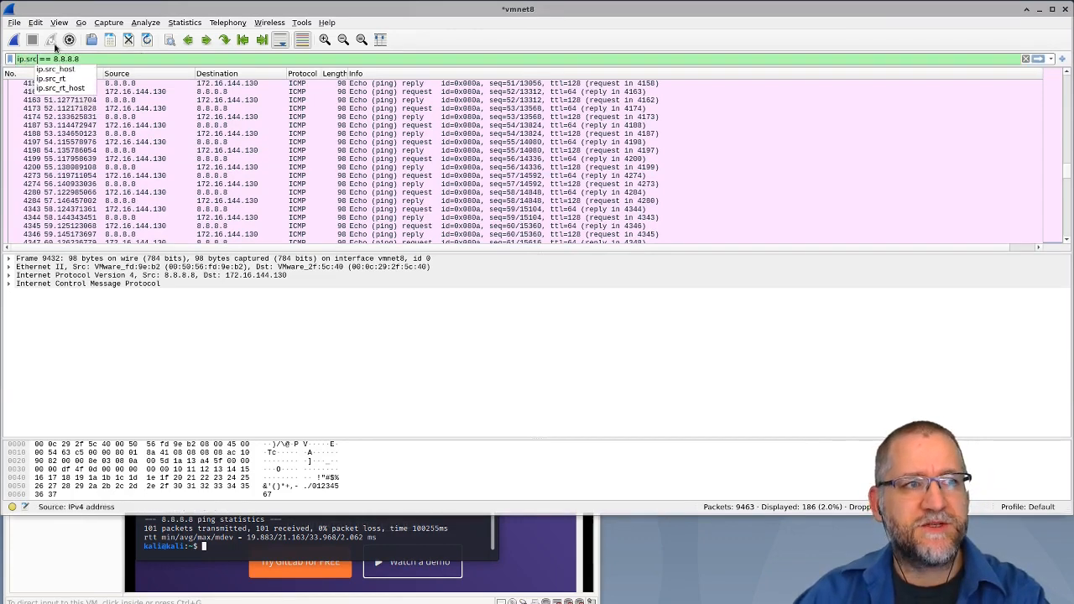
pyautogui.press('Return')
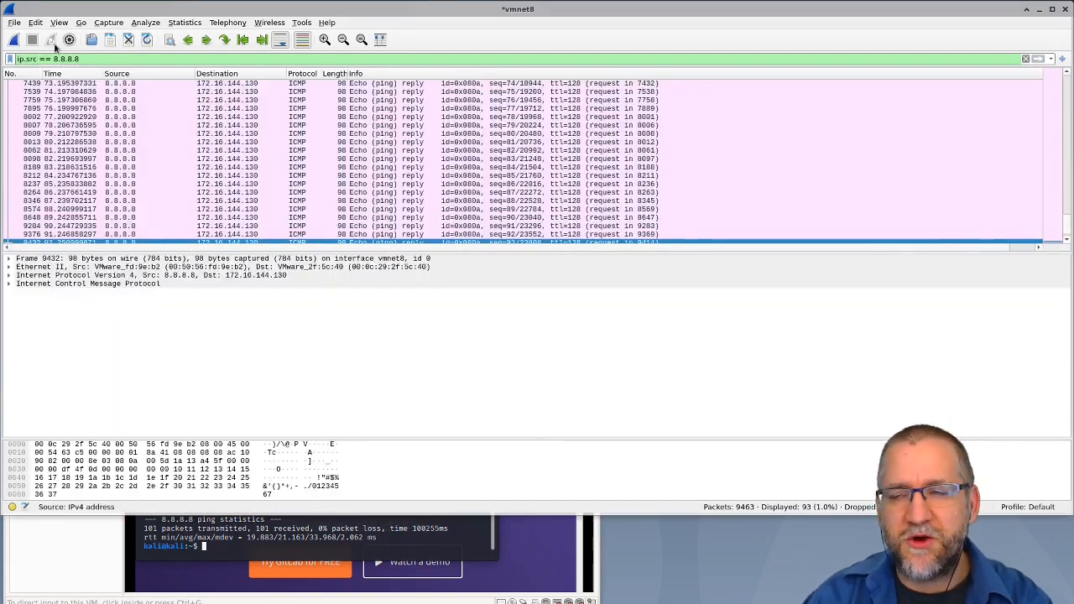